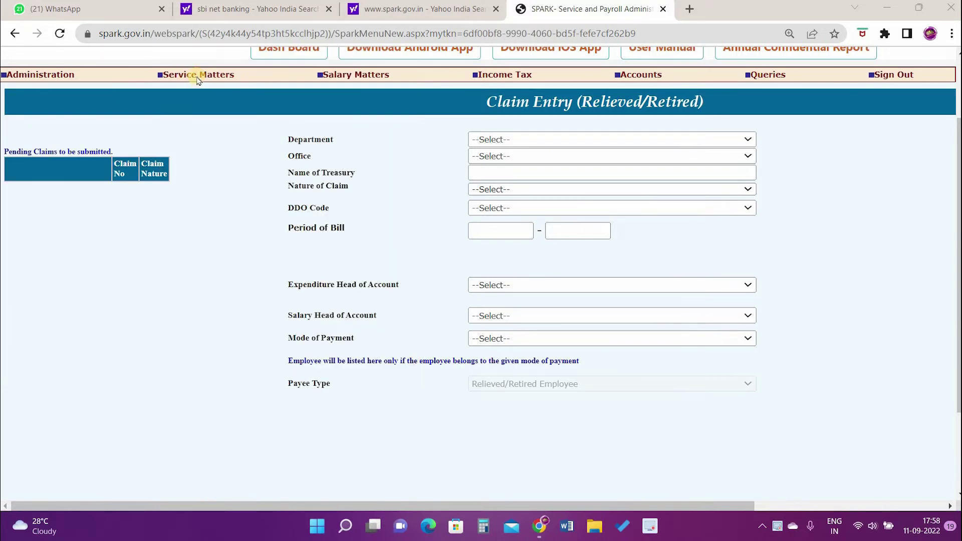
Step: Open Enter Retirement Details from Service Matters > Retirements
{"action": "mouse_move", "coordinate": [197, 75]}
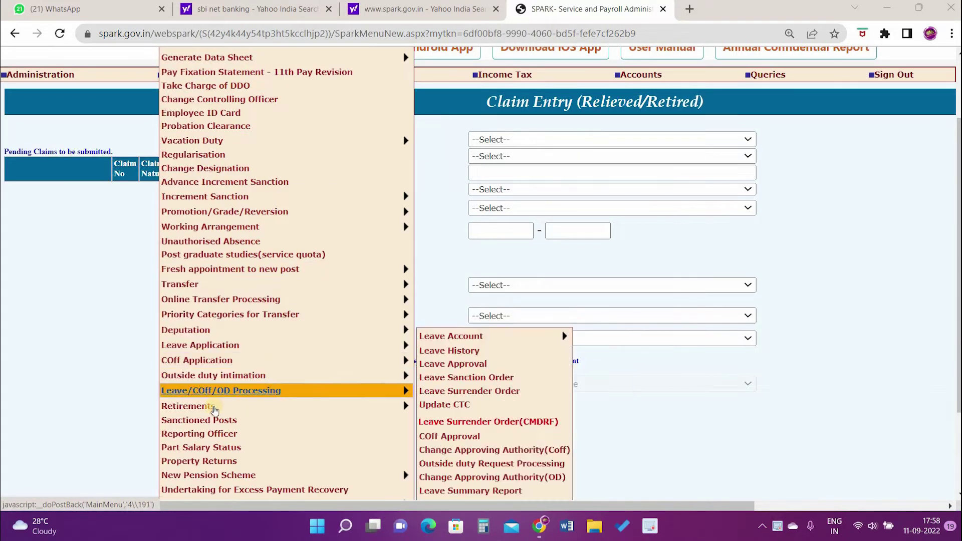
{"action": "mouse_move", "coordinate": [214, 410]}
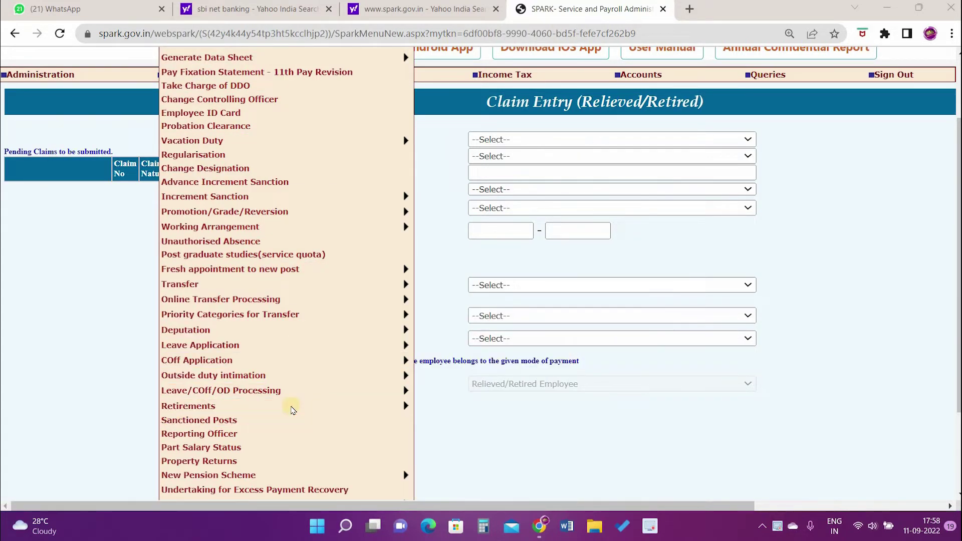
{"action": "left_click", "coordinate": [433, 406]}
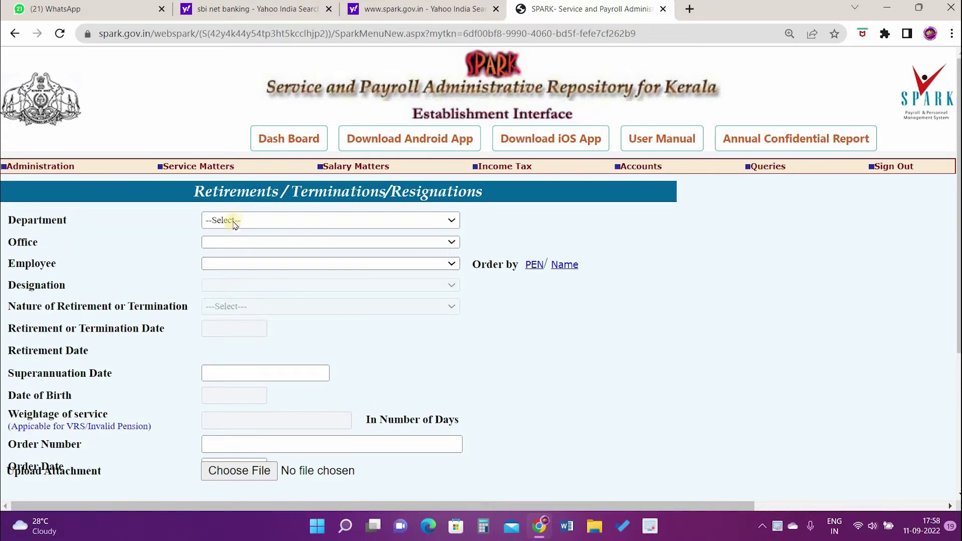
Step: Choose Education (General) as department for office GOVT UPS KANIYAPURAM and review the employee list
{"action": "left_click", "coordinate": [234, 220]}
{"action": "left_click", "coordinate": [234, 247]}
{"action": "left_click", "coordinate": [234, 264]}
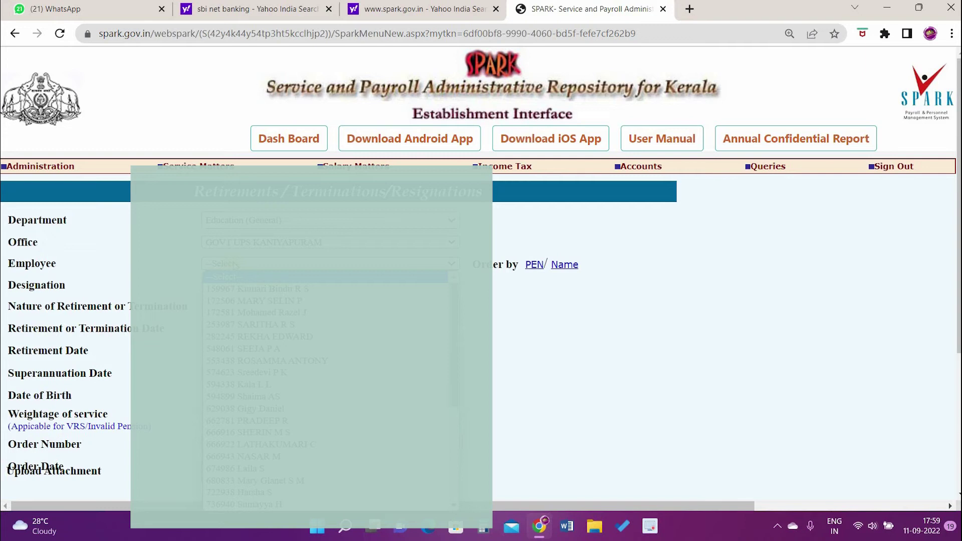
{"action": "left_click", "coordinate": [236, 266]}
{"action": "scroll", "coordinate": [266, 341], "scroll_direction": "down", "scroll_amount": 1}
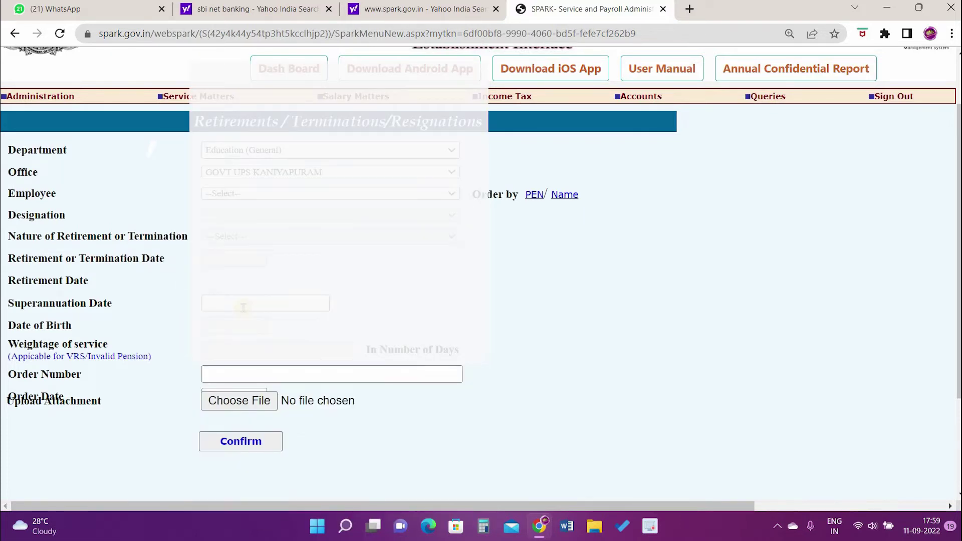
{"action": "scroll", "coordinate": [211, 431], "scroll_direction": "down", "scroll_amount": 1}
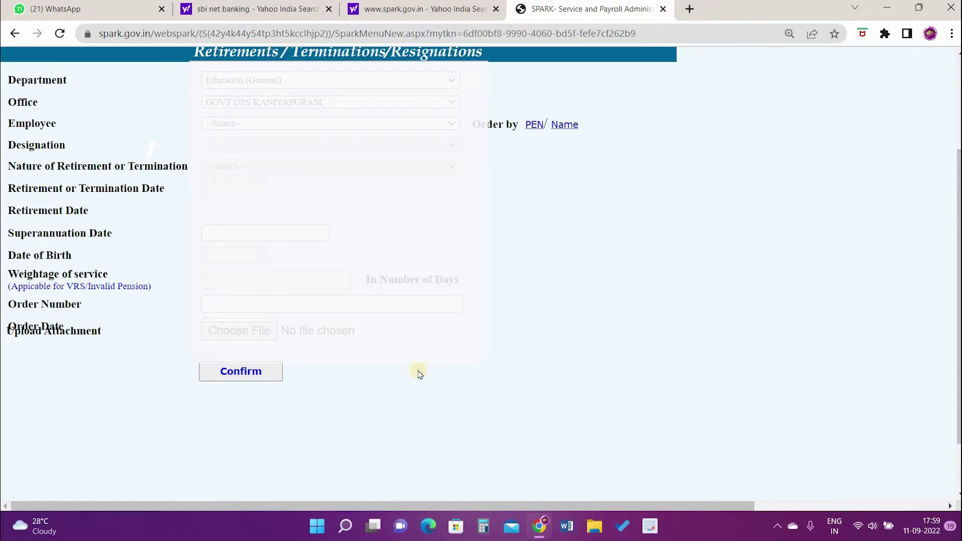
{"action": "scroll", "coordinate": [696, 333], "scroll_direction": "up", "scroll_amount": 1}
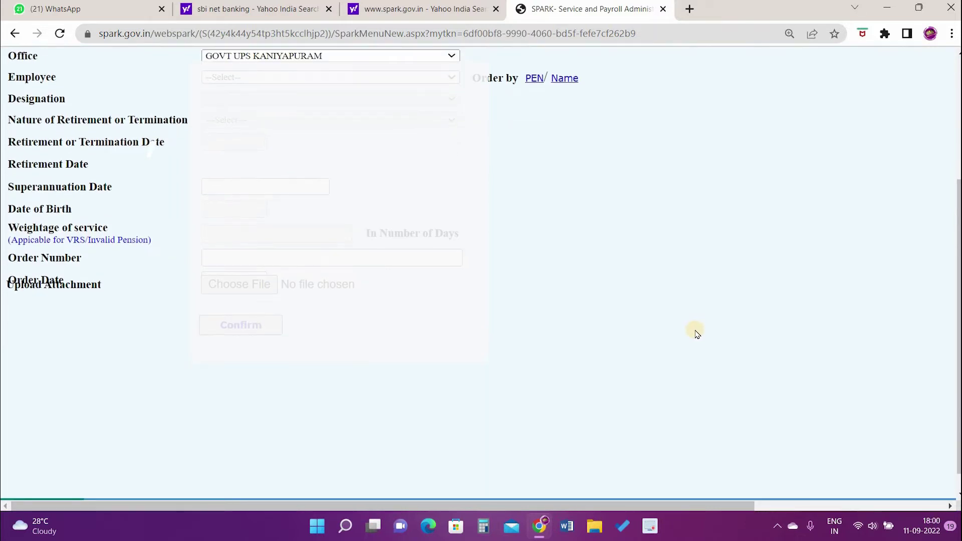
{"action": "scroll", "coordinate": [725, 265], "scroll_direction": "up", "scroll_amount": 3}
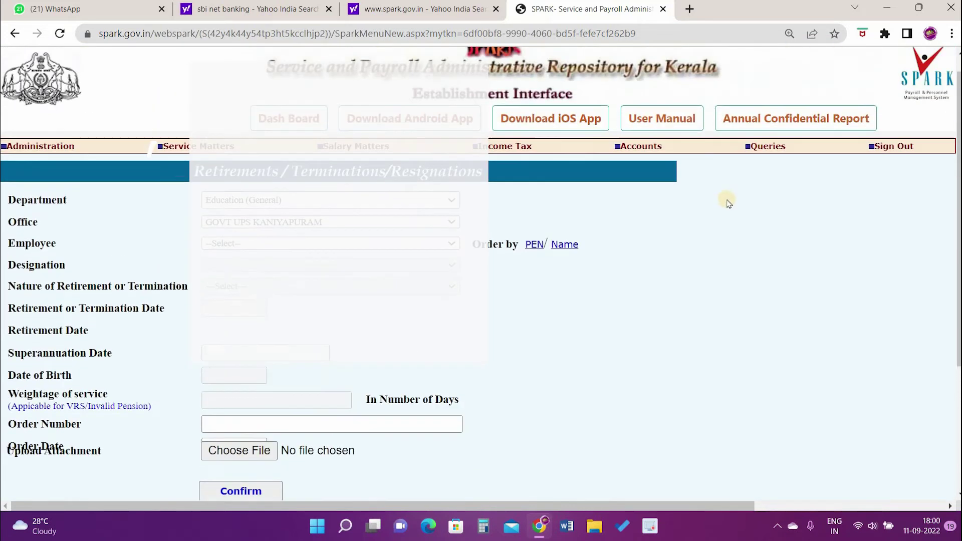
{"action": "mouse_move", "coordinate": [644, 169]}
{"action": "mouse_move", "coordinate": [643, 227]}
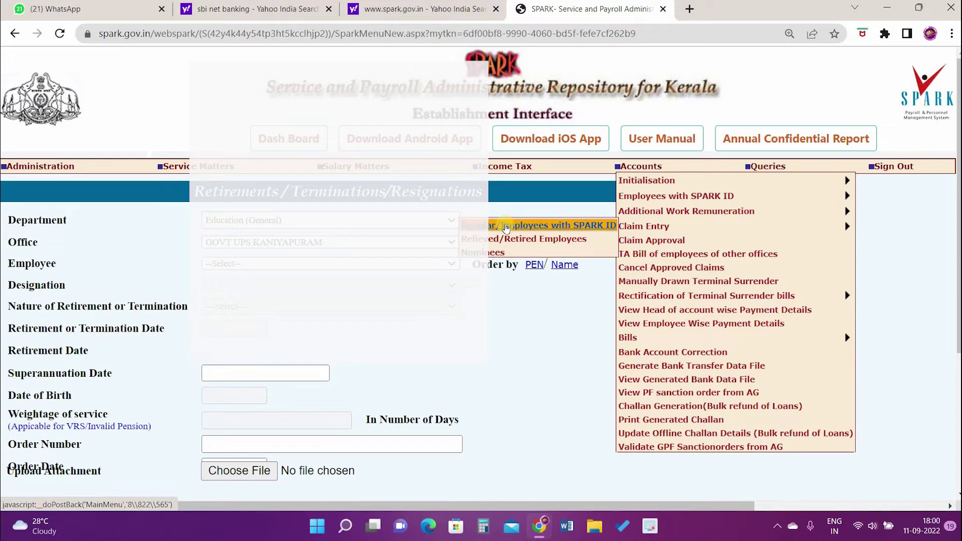
Step: Start a Regular/Employees with SPARK ID claim with nature of claim Terminal Surr of Leave
{"action": "left_click", "coordinate": [506, 226]}
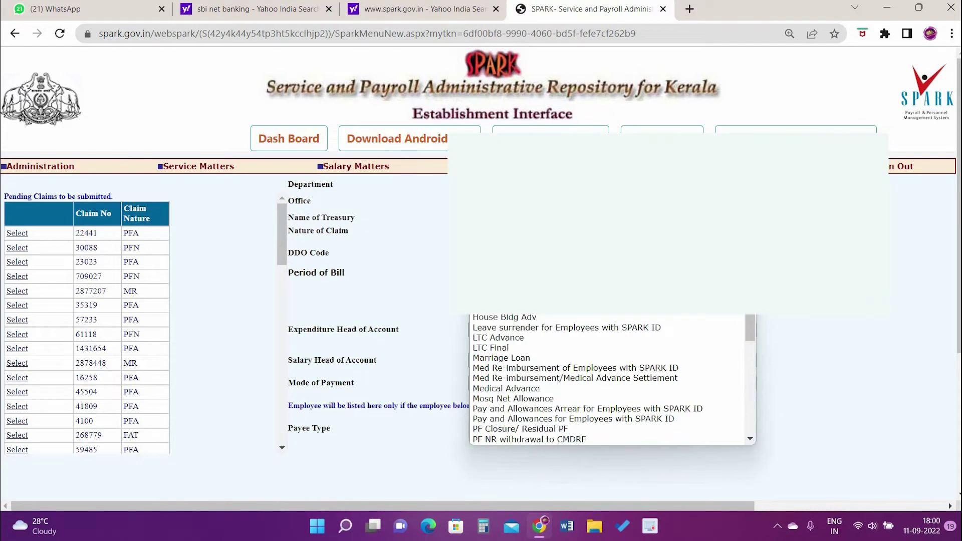
{"action": "scroll", "coordinate": [500, 236], "scroll_direction": "down", "scroll_amount": 1}
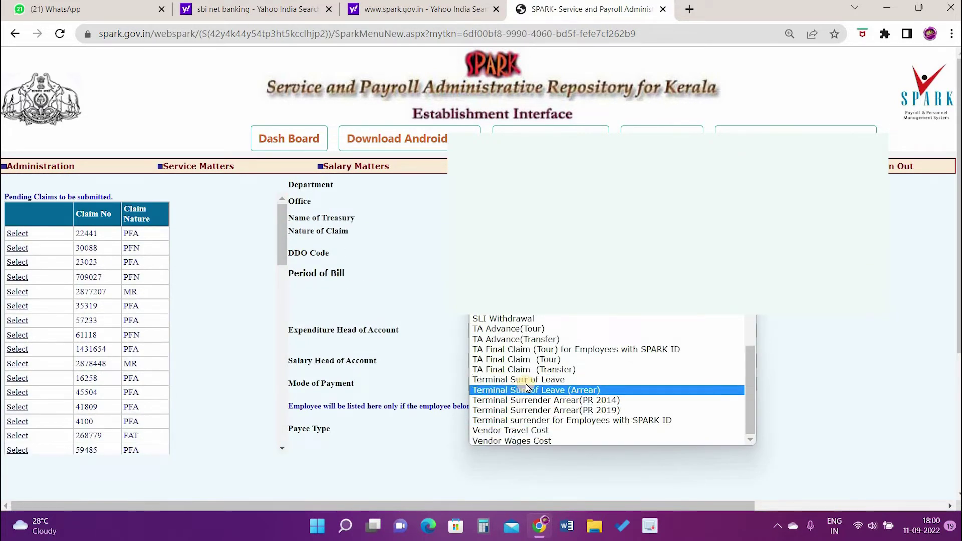
{"action": "left_click", "coordinate": [530, 385]}
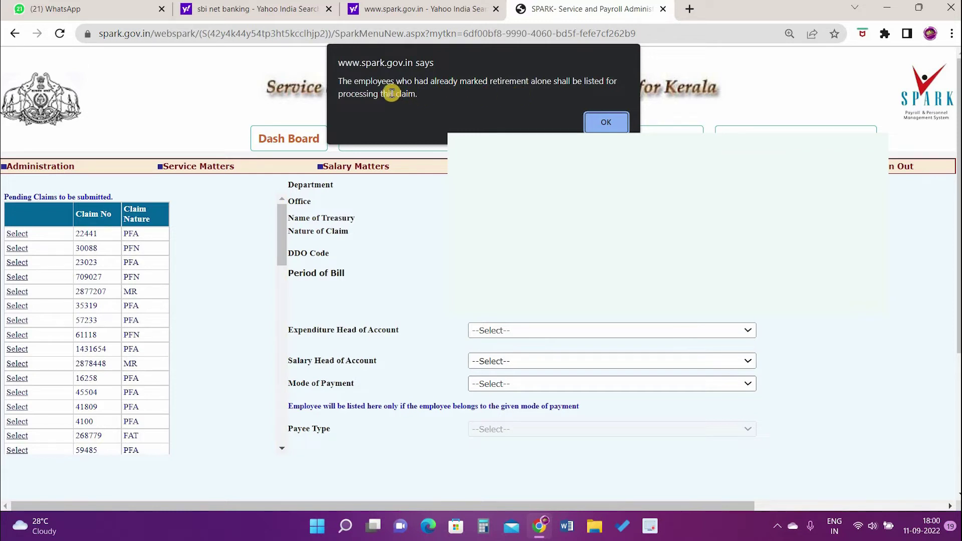
{"action": "left_click", "coordinate": [606, 121]}
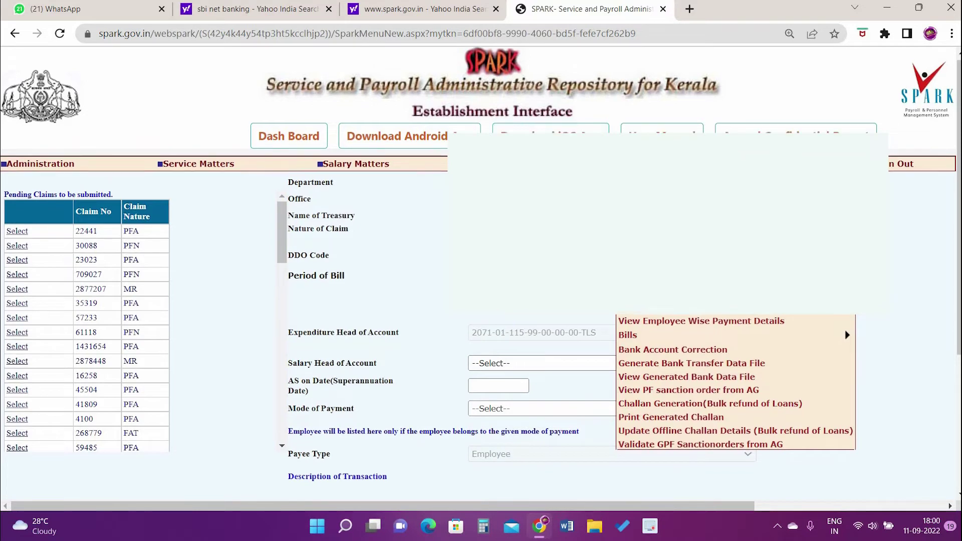
{"action": "scroll", "coordinate": [419, 247], "scroll_direction": "down", "scroll_amount": 2}
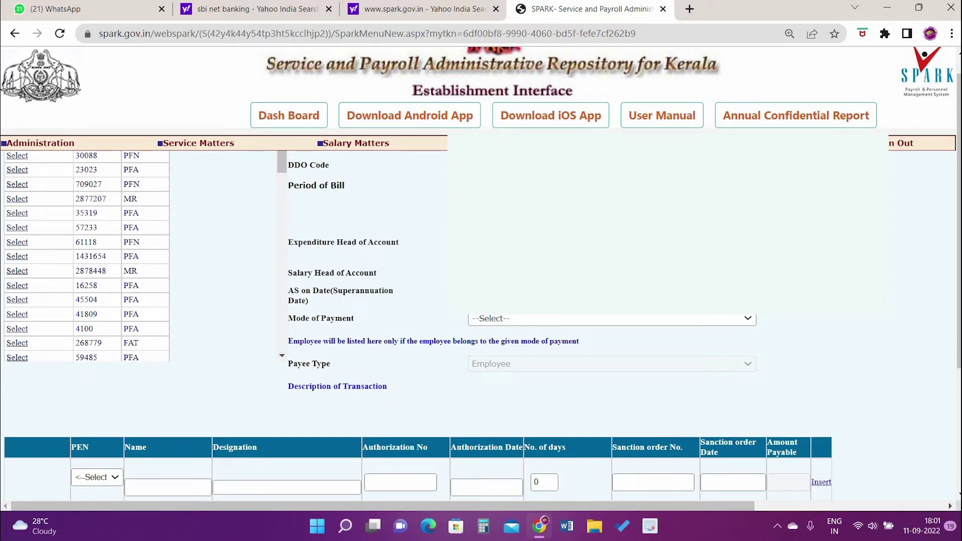
{"action": "scroll", "coordinate": [481, 273], "scroll_direction": "down", "scroll_amount": 1}
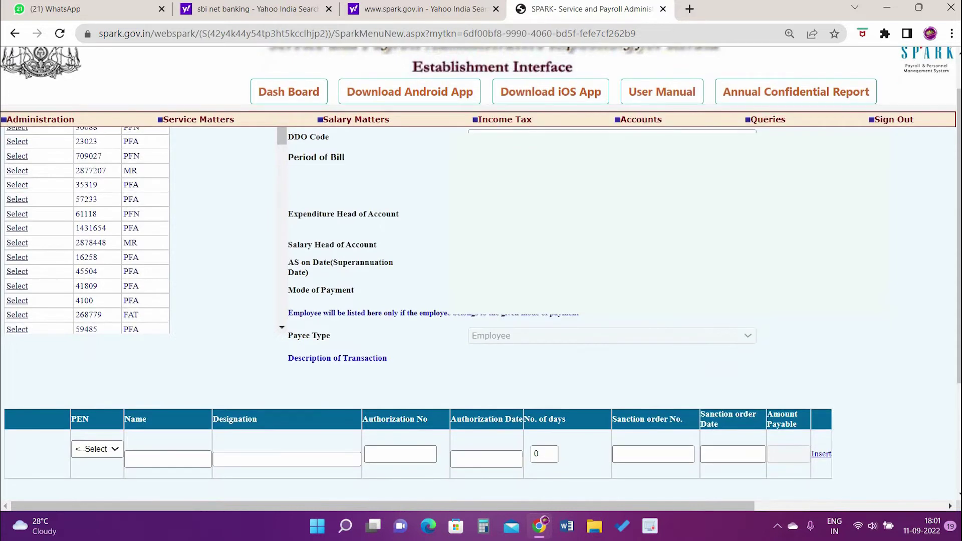
{"action": "left_click", "coordinate": [612, 245]}
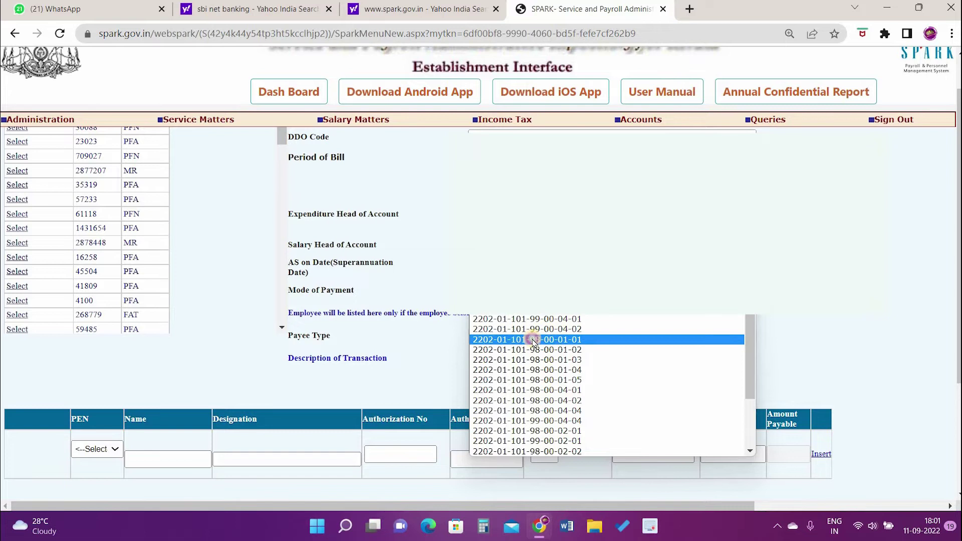
{"action": "left_click", "coordinate": [534, 341]}
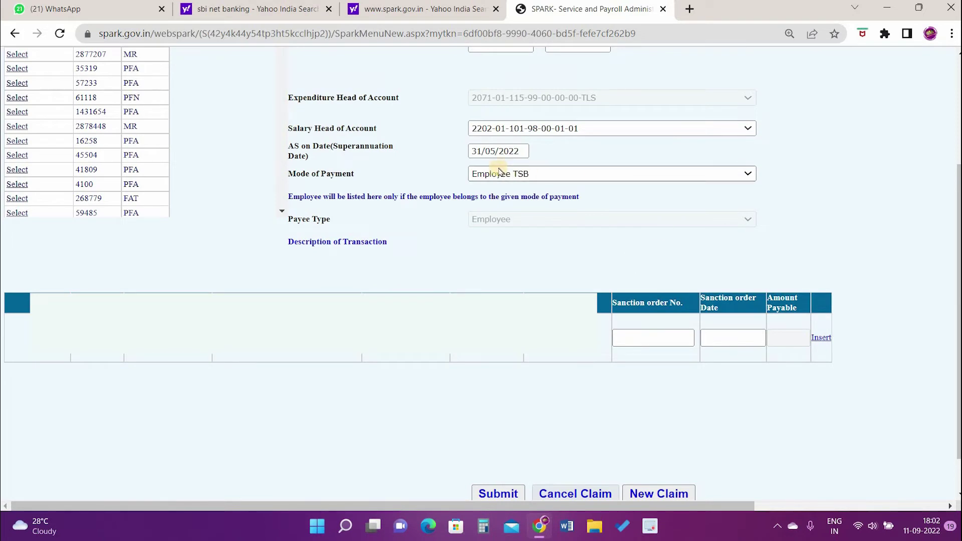
Step: Keep Employee TSB as the payment mode and select the employee
{"action": "left_click", "coordinate": [551, 174]}
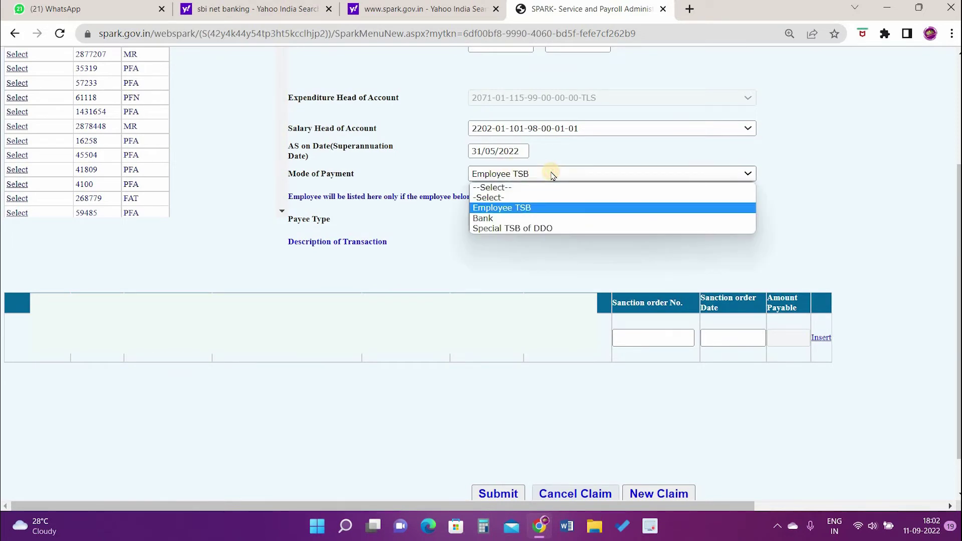
{"action": "left_click", "coordinate": [551, 174]}
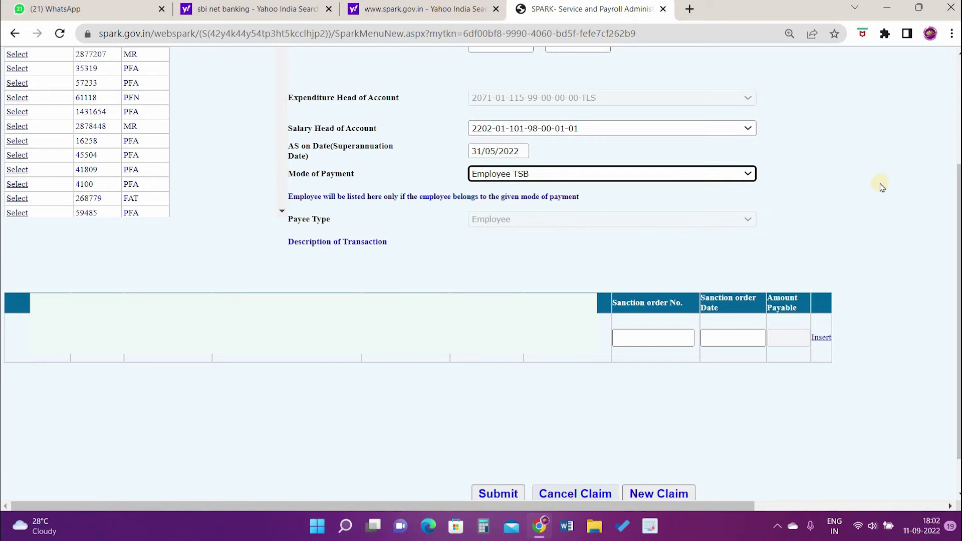
{"action": "left_click", "coordinate": [840, 174]}
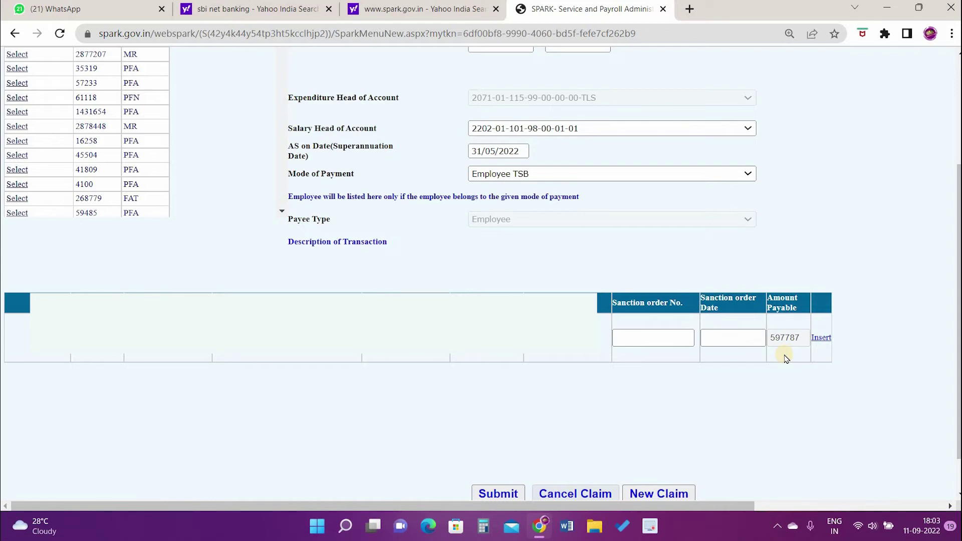
{"action": "left_click", "coordinate": [672, 338]}
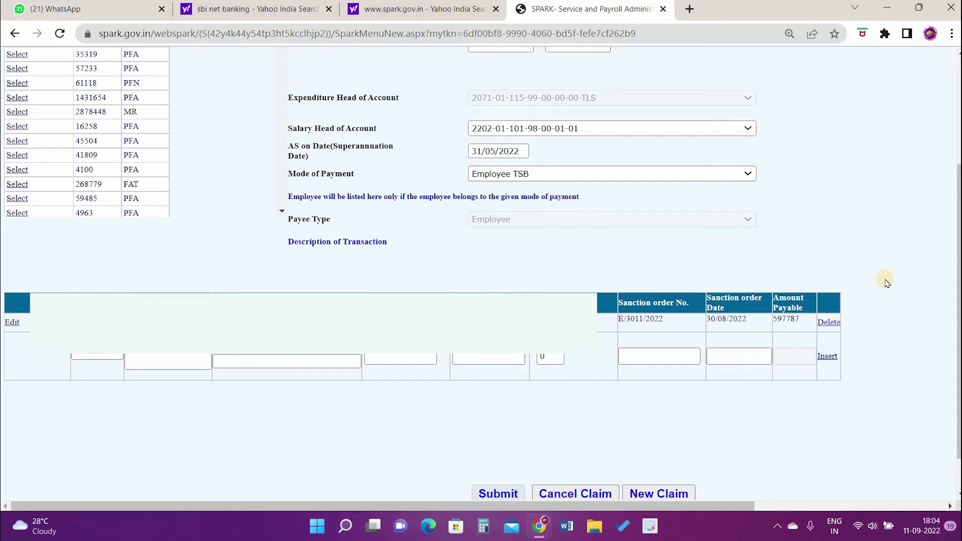
{"action": "left_click", "coordinate": [496, 492]}
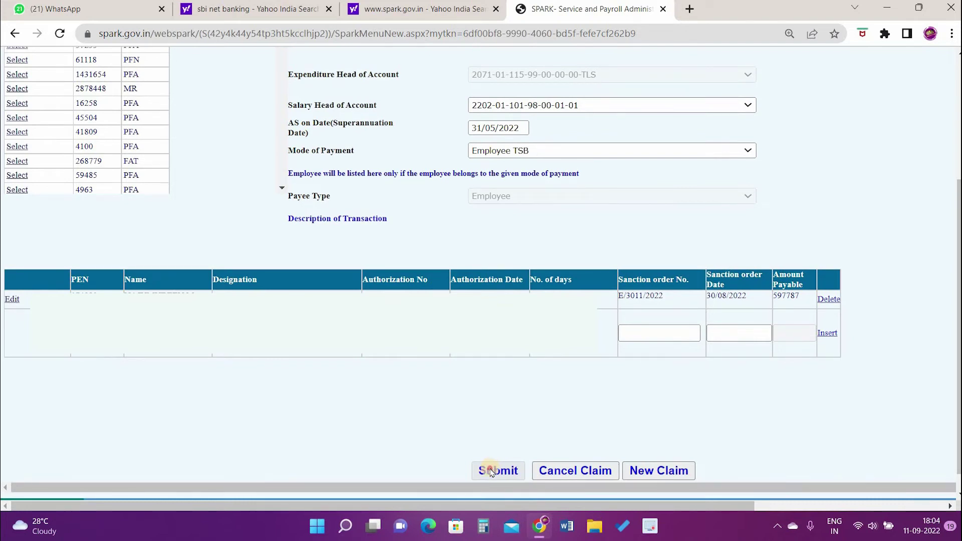
{"action": "mouse_move", "coordinate": [642, 167]}
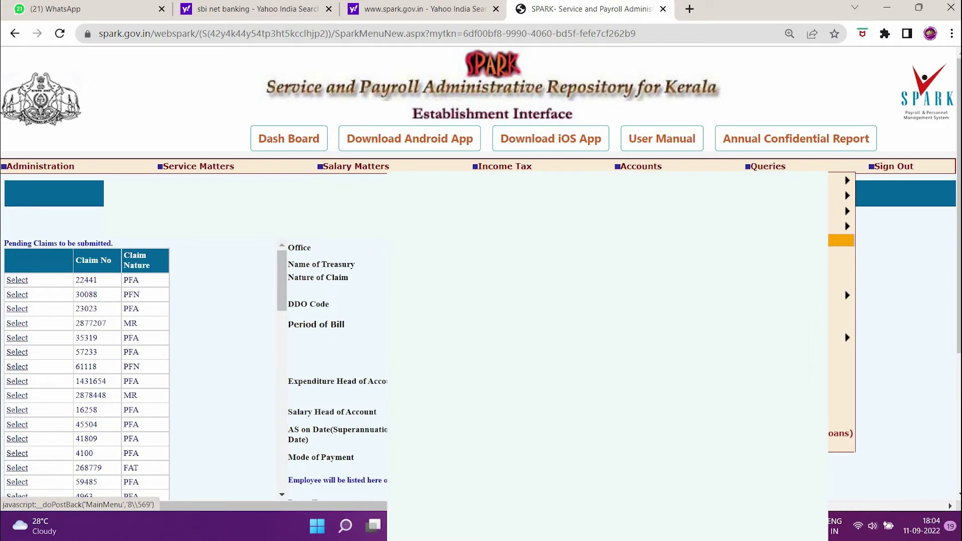
{"action": "left_click", "coordinate": [842, 240]}
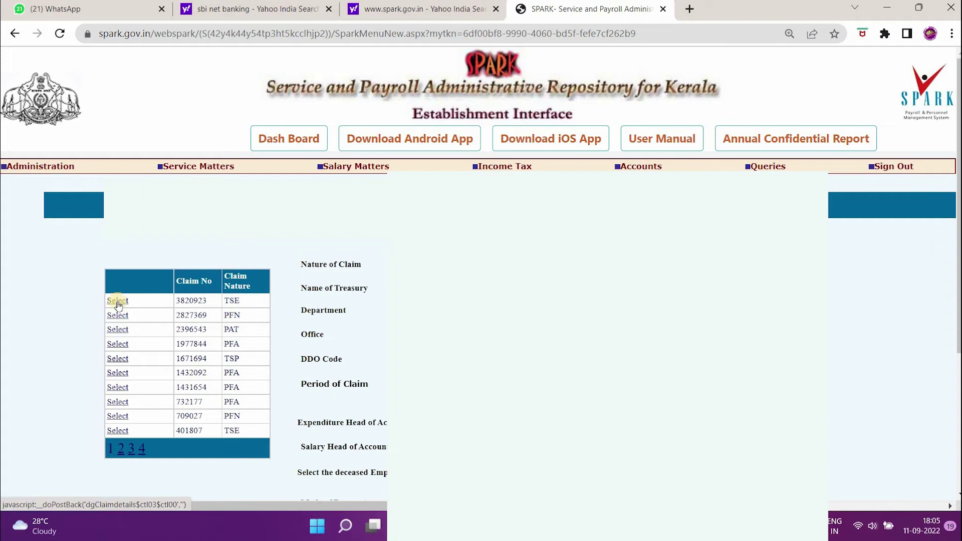
{"action": "left_click", "coordinate": [117, 301]}
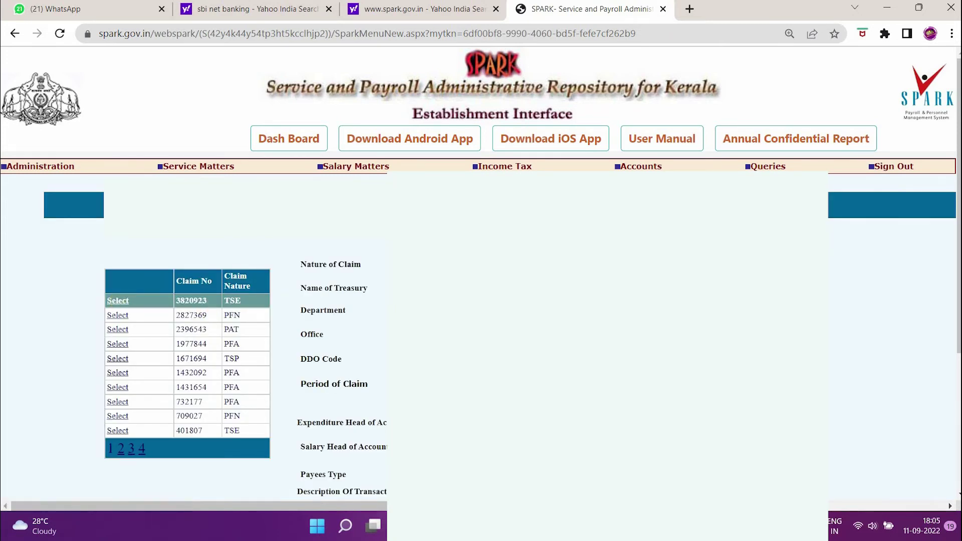
{"action": "scroll", "coordinate": [500, 334], "scroll_direction": "down", "scroll_amount": 8}
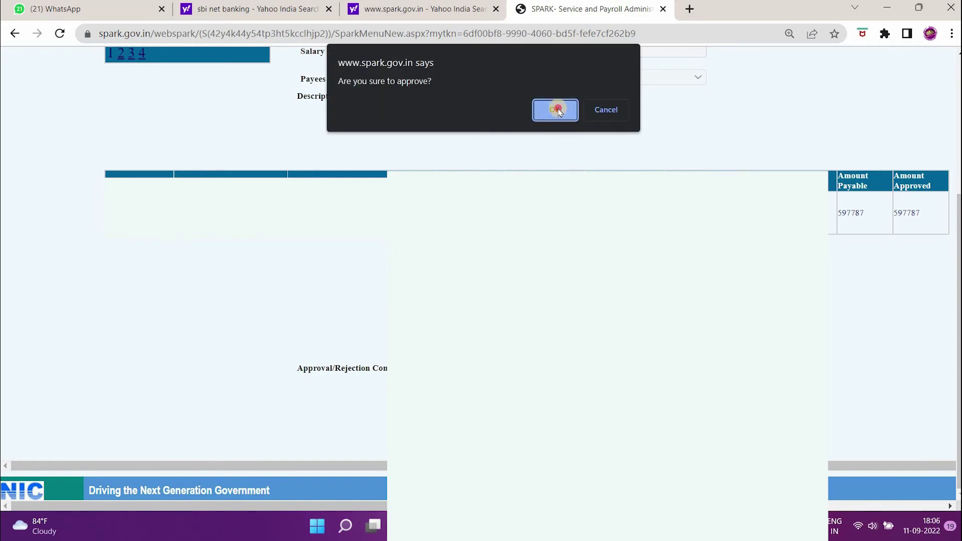
{"action": "left_click", "coordinate": [556, 110]}
{"action": "left_click", "coordinate": [606, 110]}
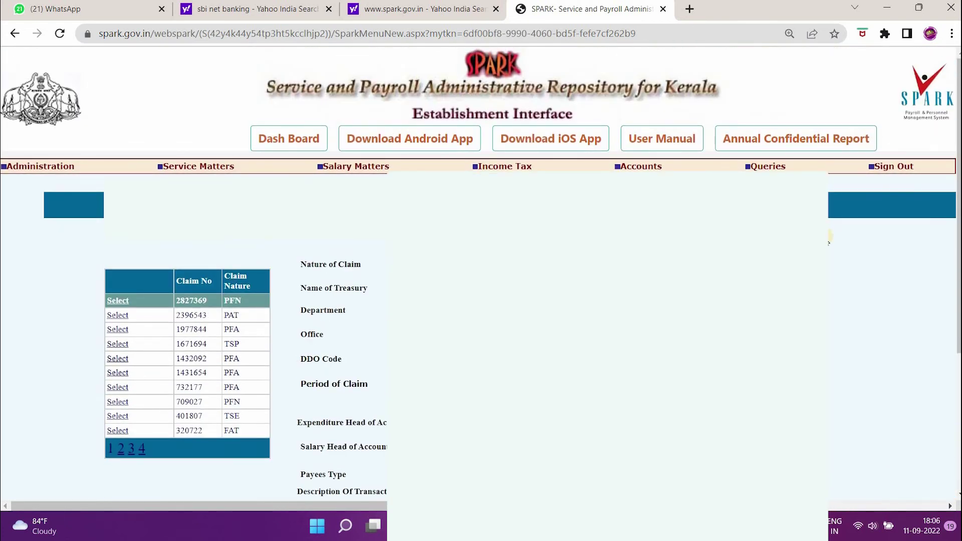
Step: Filter bill preparation by Education (General), GOVT UPS KANIYAPURAM, DDO 150 and Terminal Surr of Leave
{"action": "mouse_move", "coordinate": [647, 166]}
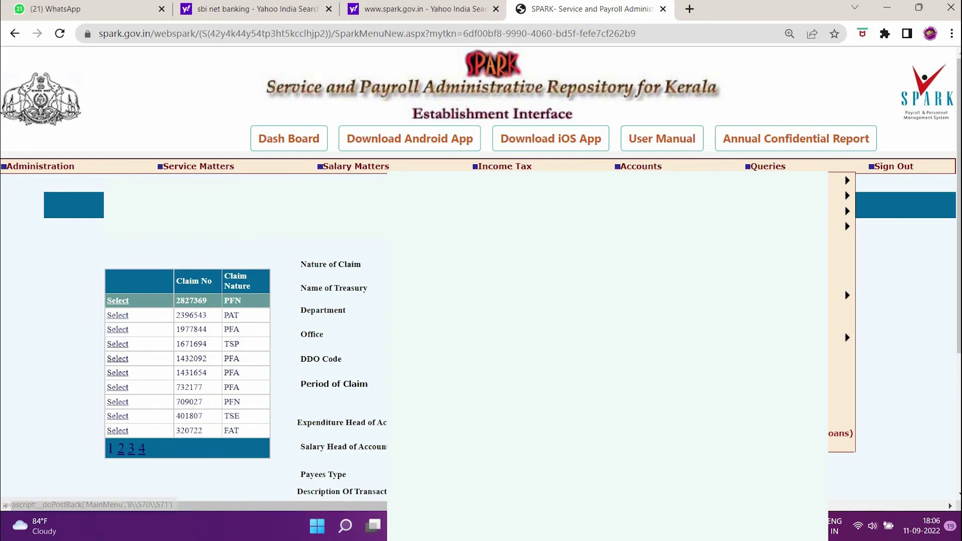
{"action": "left_click", "coordinate": [546, 226]}
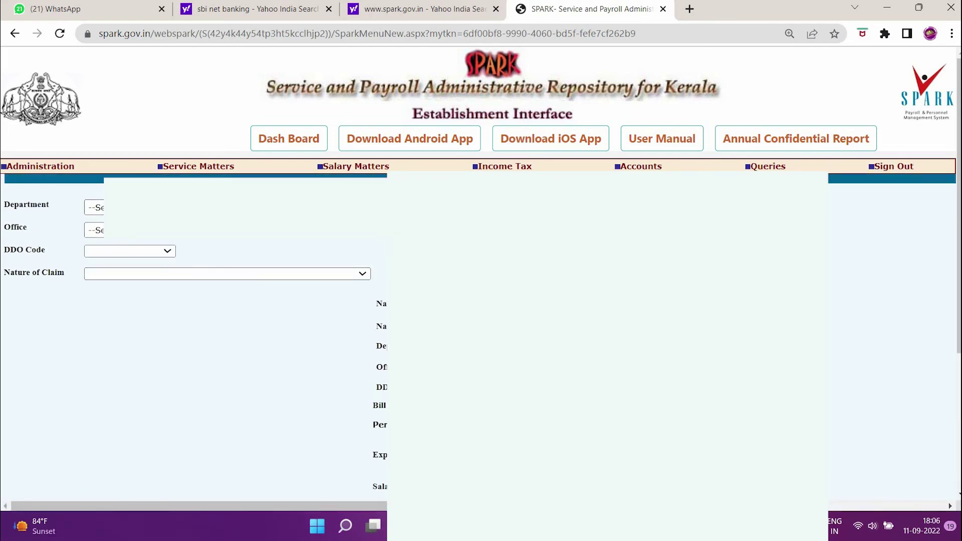
{"action": "left_click", "coordinate": [118, 207]}
{"action": "left_click", "coordinate": [119, 231]}
{"action": "left_click", "coordinate": [120, 234]}
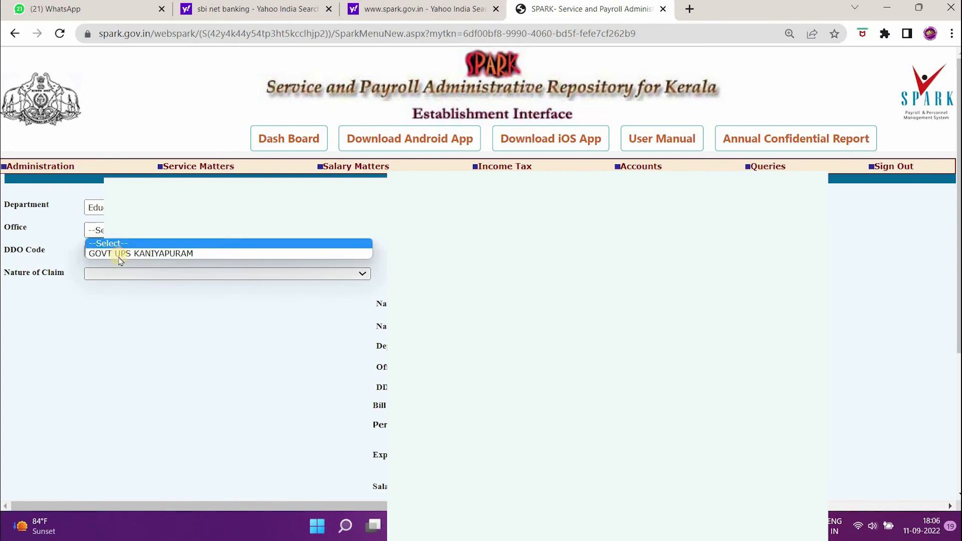
{"action": "left_click", "coordinate": [119, 255]}
{"action": "left_click", "coordinate": [119, 251]}
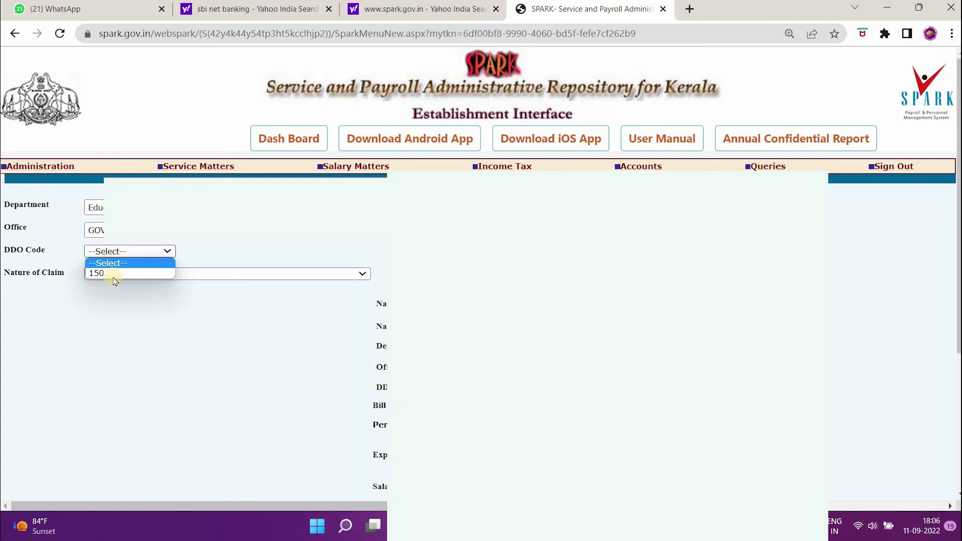
{"action": "left_click", "coordinate": [113, 273]}
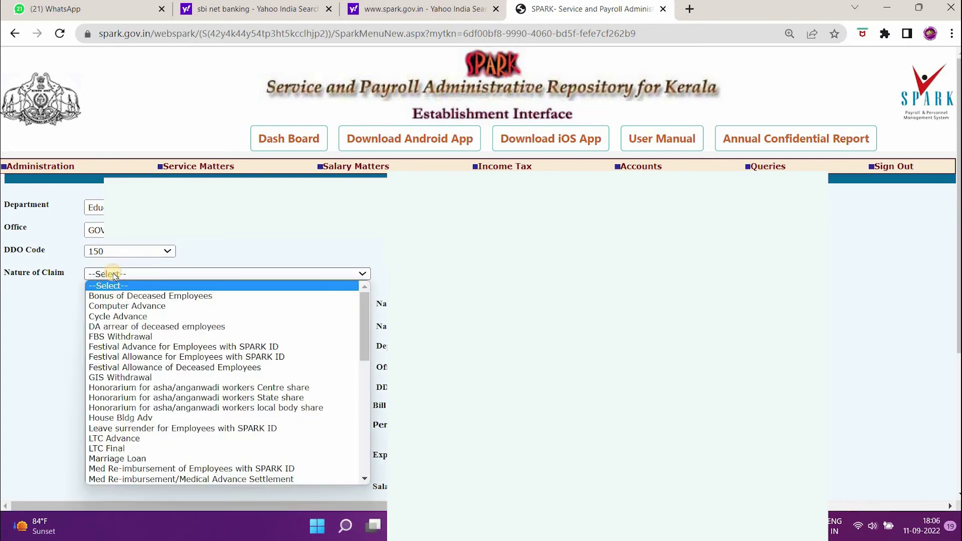
{"action": "scroll", "coordinate": [125, 351], "scroll_direction": "down", "scroll_amount": 3}
{"action": "scroll", "coordinate": [131, 381], "scroll_direction": "down", "scroll_amount": 1}
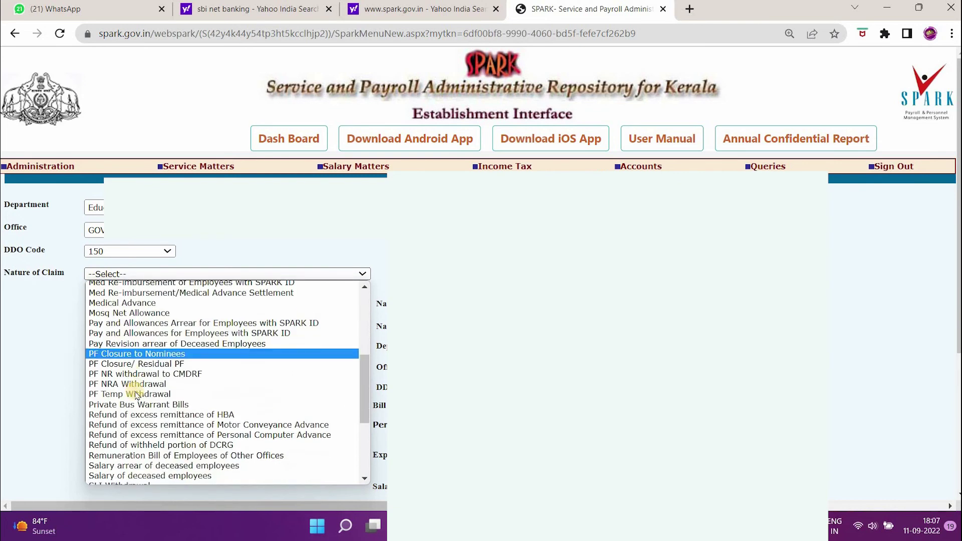
{"action": "scroll", "coordinate": [165, 426], "scroll_direction": "down", "scroll_amount": 1}
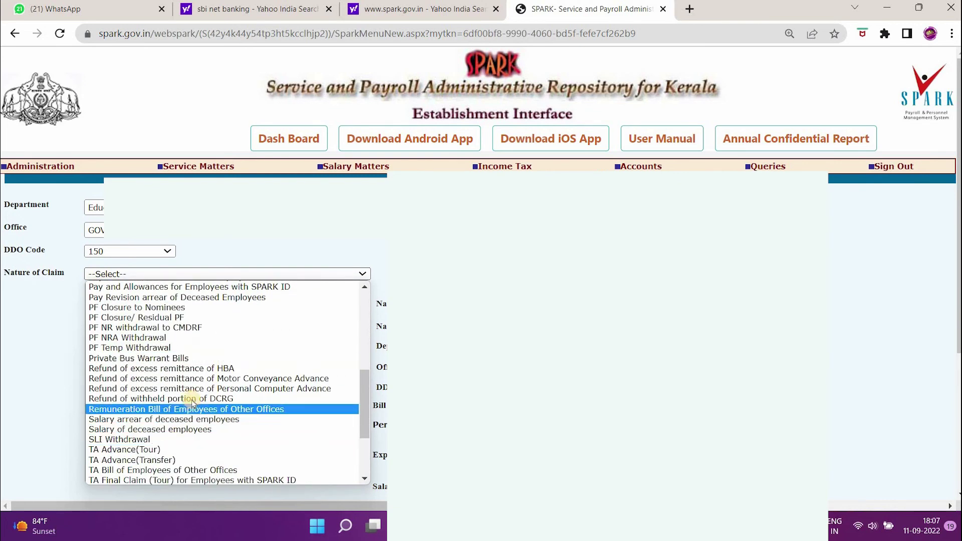
{"action": "scroll", "coordinate": [171, 441], "scroll_direction": "down", "scroll_amount": 3}
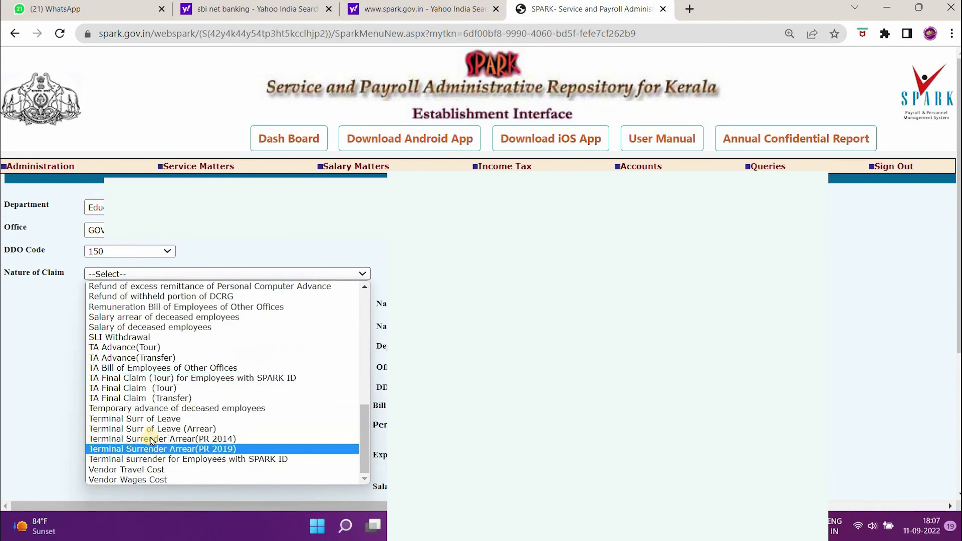
{"action": "left_click", "coordinate": [155, 419]}
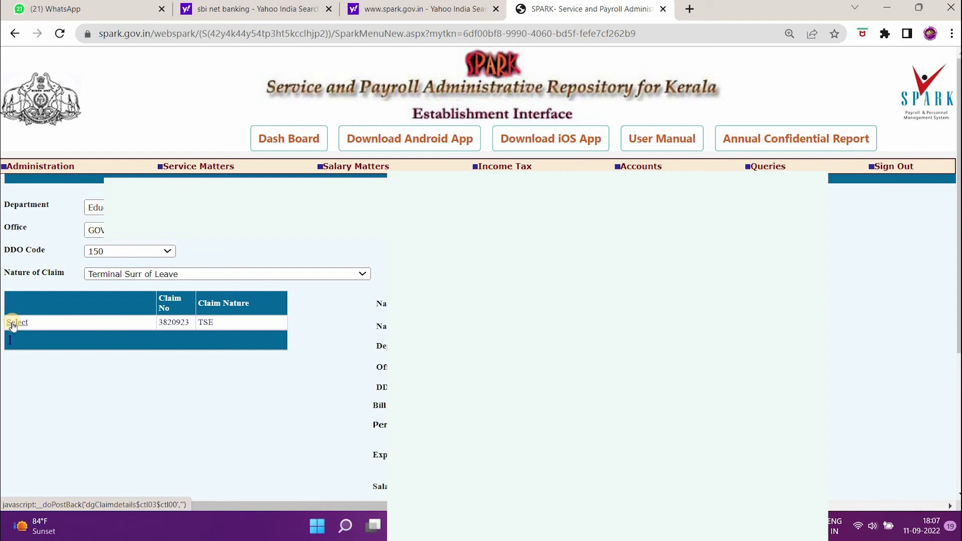
{"action": "left_click", "coordinate": [13, 325]}
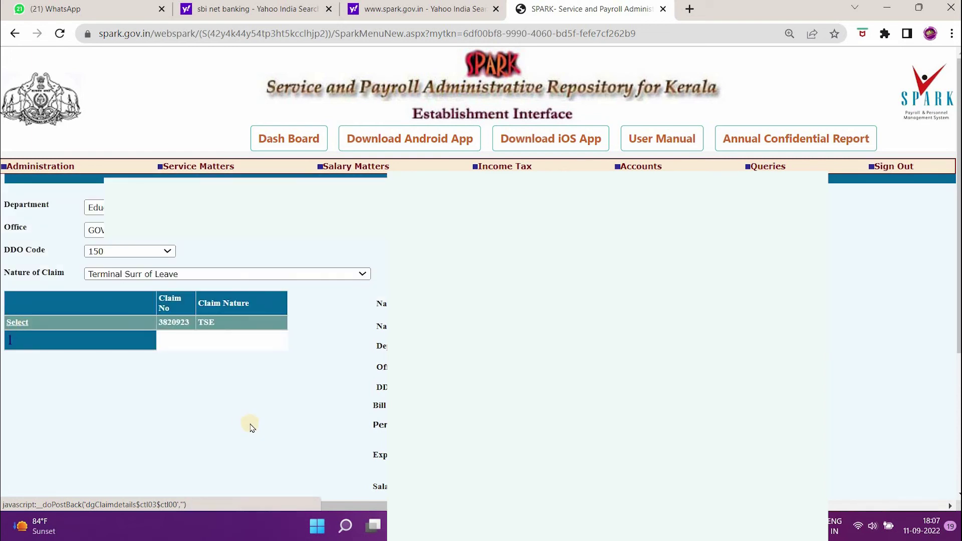
{"action": "scroll", "coordinate": [894, 310], "scroll_direction": "down", "scroll_amount": 1}
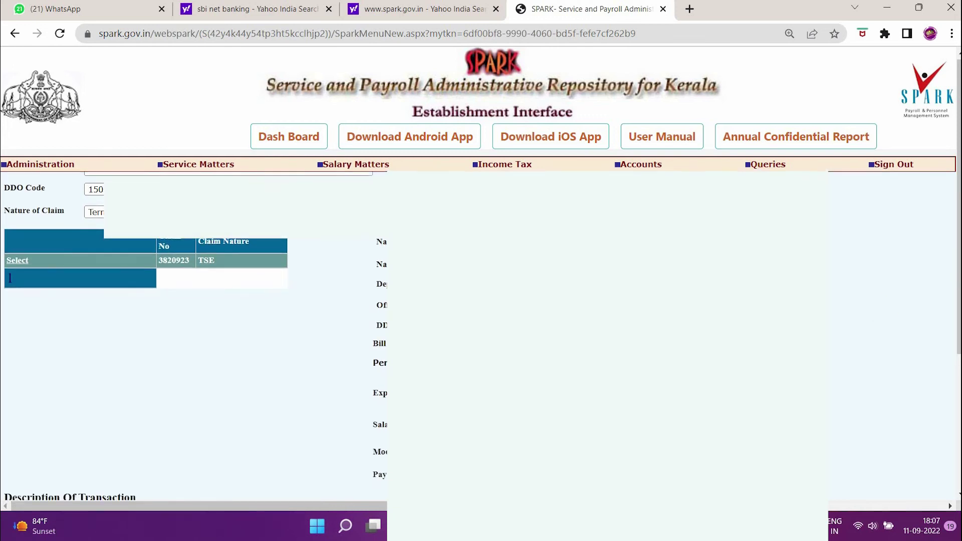
{"action": "scroll", "coordinate": [895, 310], "scroll_direction": "down", "scroll_amount": 3}
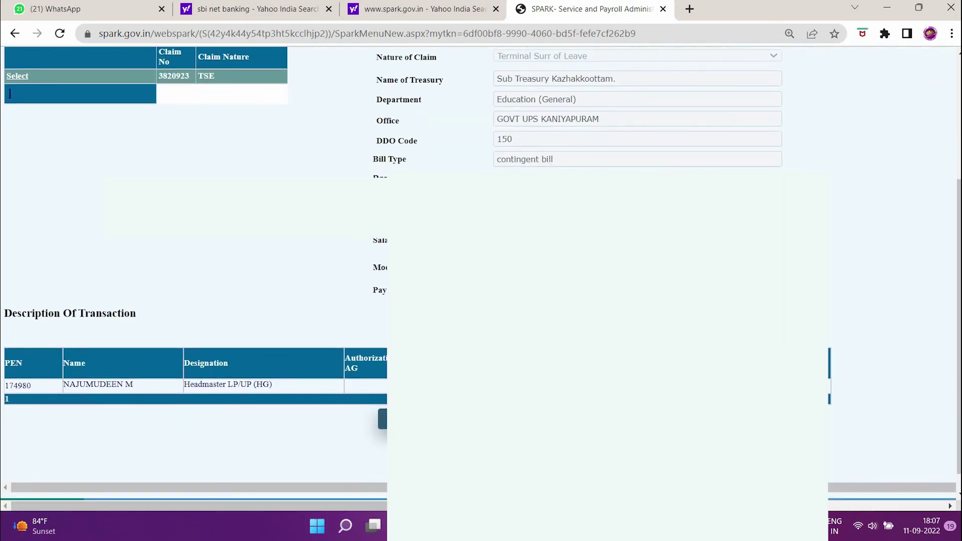
{"action": "scroll", "coordinate": [894, 309], "scroll_direction": "down", "scroll_amount": 1}
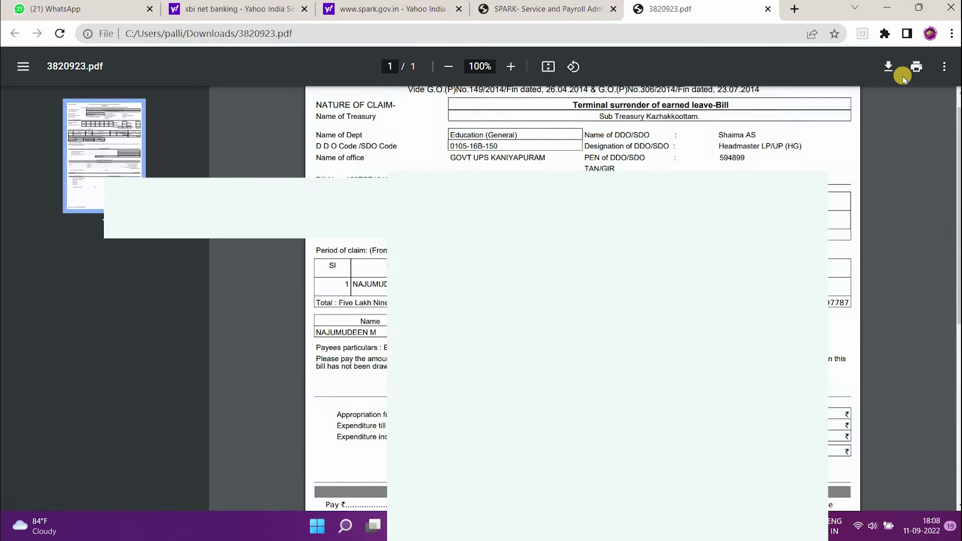
{"action": "left_click", "coordinate": [888, 67]}
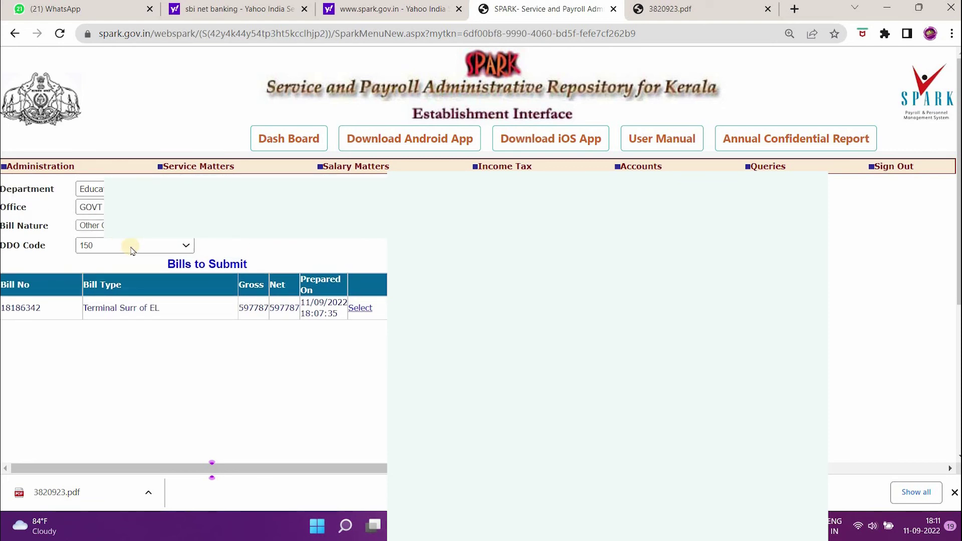
{"action": "left_click", "coordinate": [361, 308]}
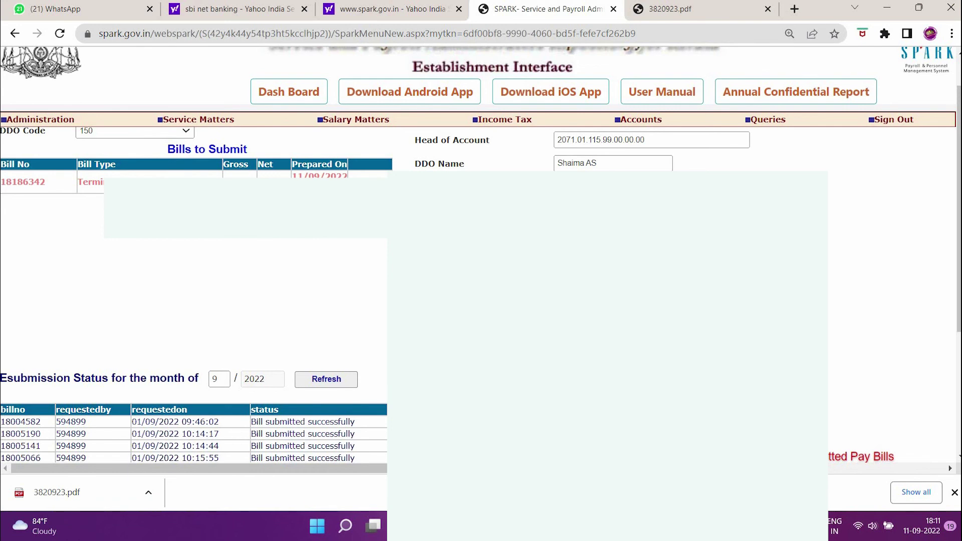
{"action": "scroll", "coordinate": [481, 256], "scroll_direction": "down", "scroll_amount": 2}
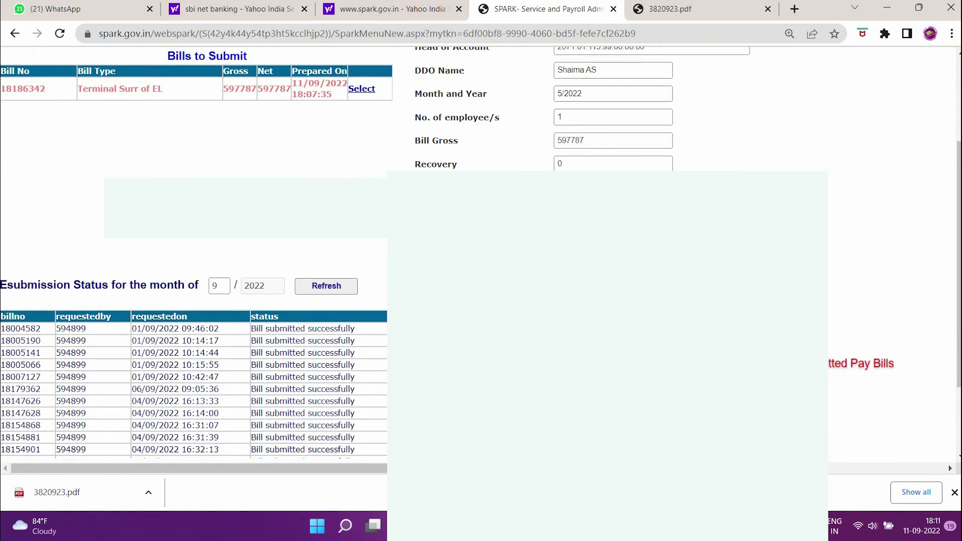
{"action": "scroll", "coordinate": [481, 255], "scroll_direction": "down", "scroll_amount": 1}
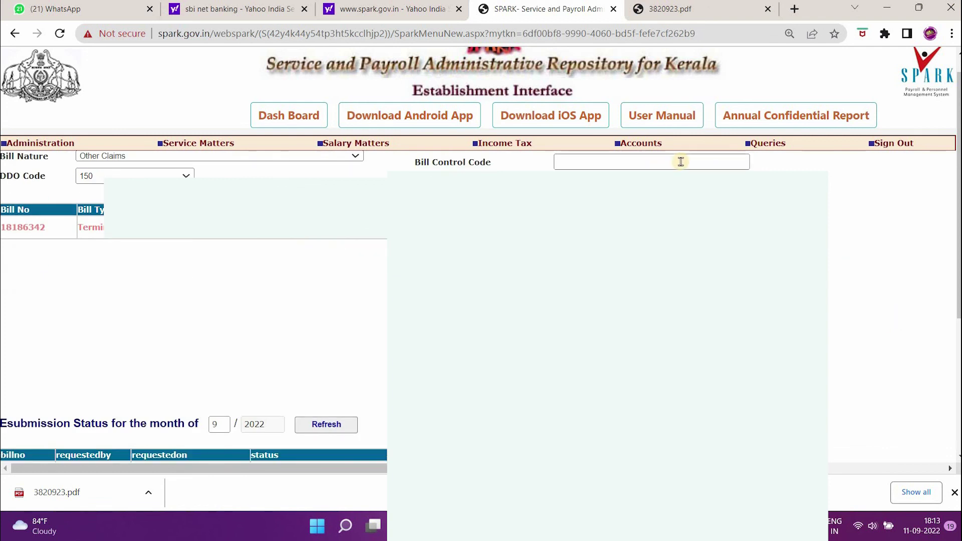
Step: Find the Esubmitted TSE bill in View Prepared Contingent Claims and print it
{"action": "left_click", "coordinate": [646, 145]}
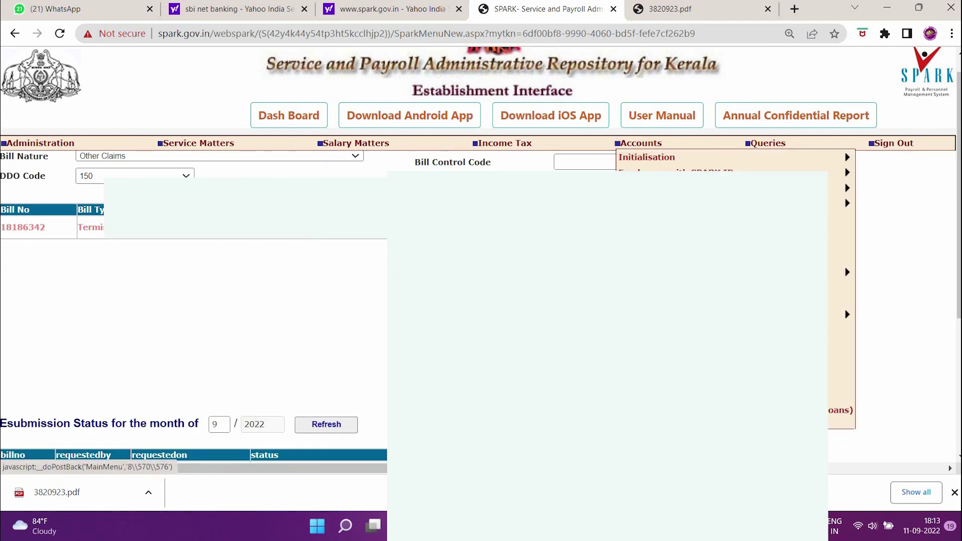
{"action": "left_click", "coordinate": [486, 412]}
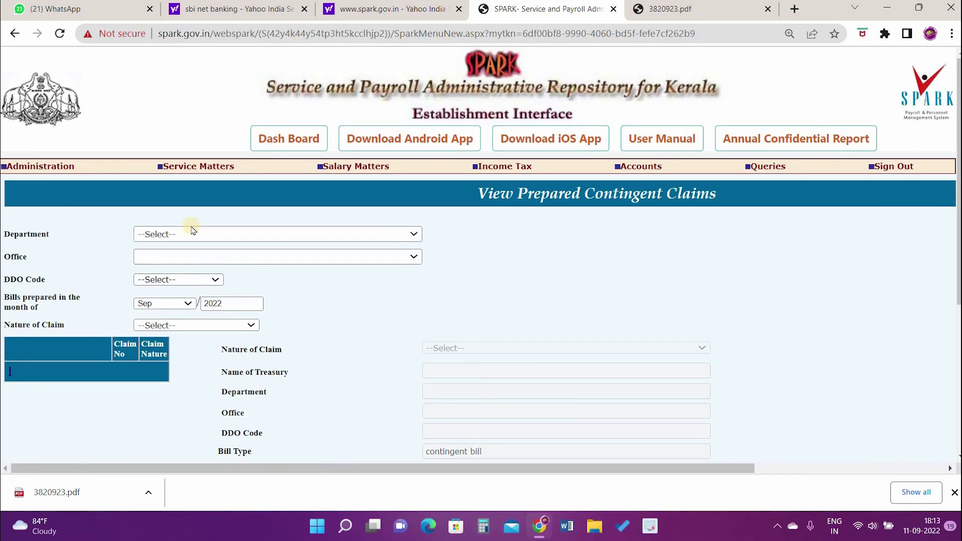
{"action": "scroll", "coordinate": [821, 352], "scroll_direction": "down", "scroll_amount": 10}
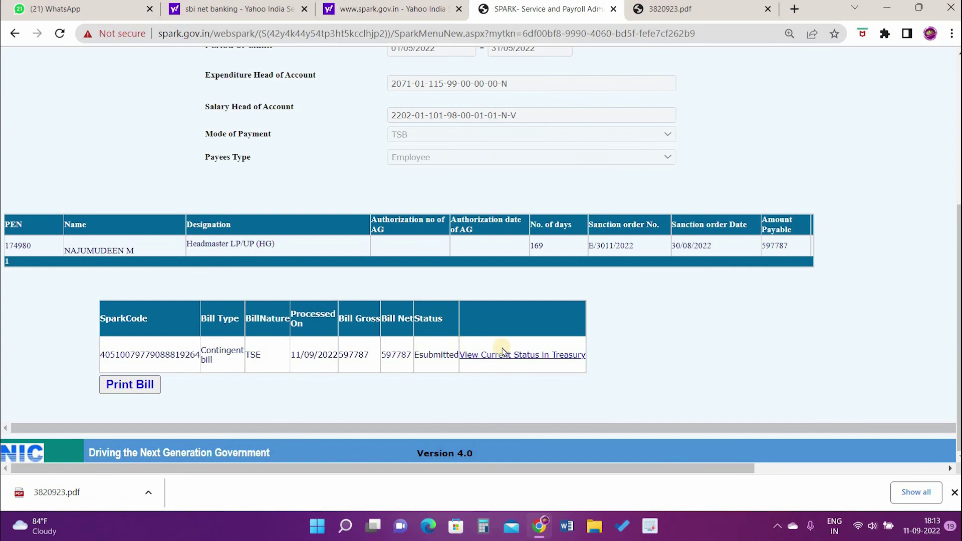
{"action": "left_click", "coordinate": [120, 395]}
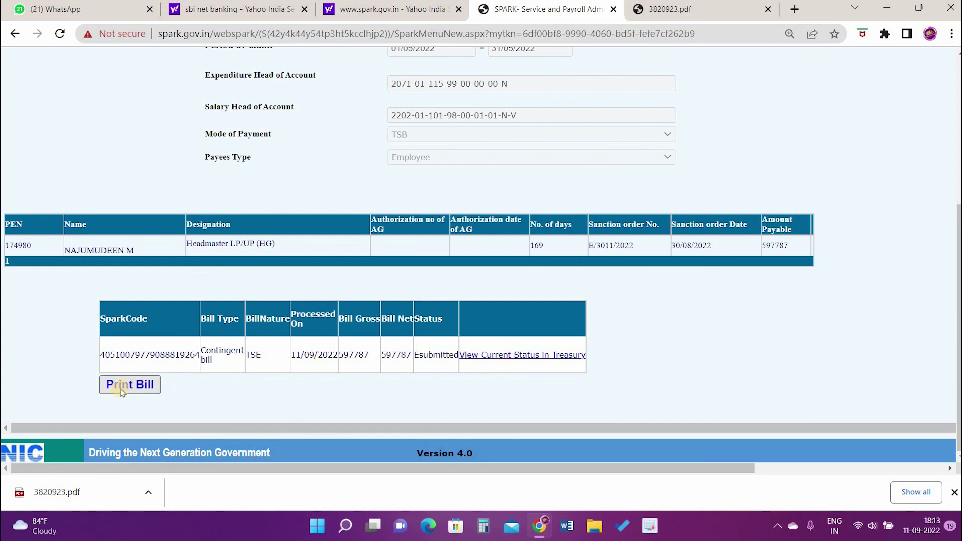